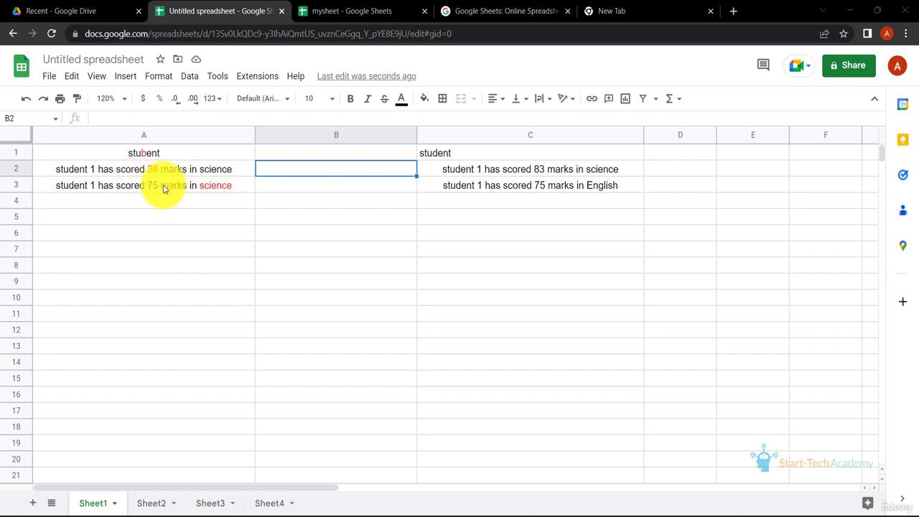
# - Enter a SUBSTITUTE formula in cell B1 that replaces "b" with "d" in the text of A1
pyautogui.click(323, 153)
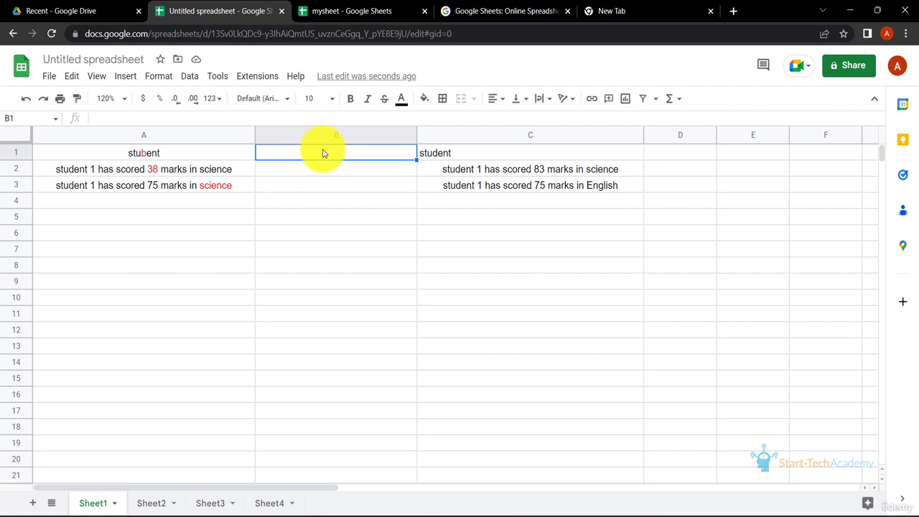
pyautogui.write('=SUBS')
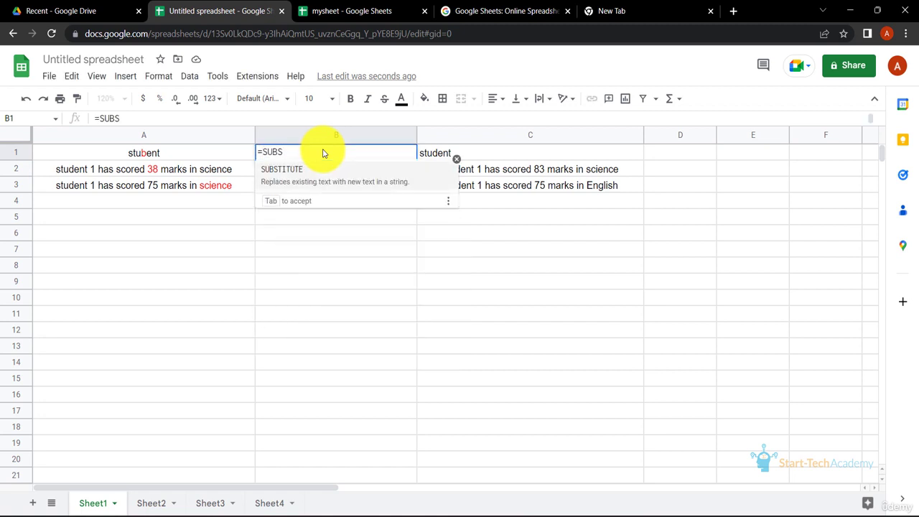
pyautogui.click(386, 188)
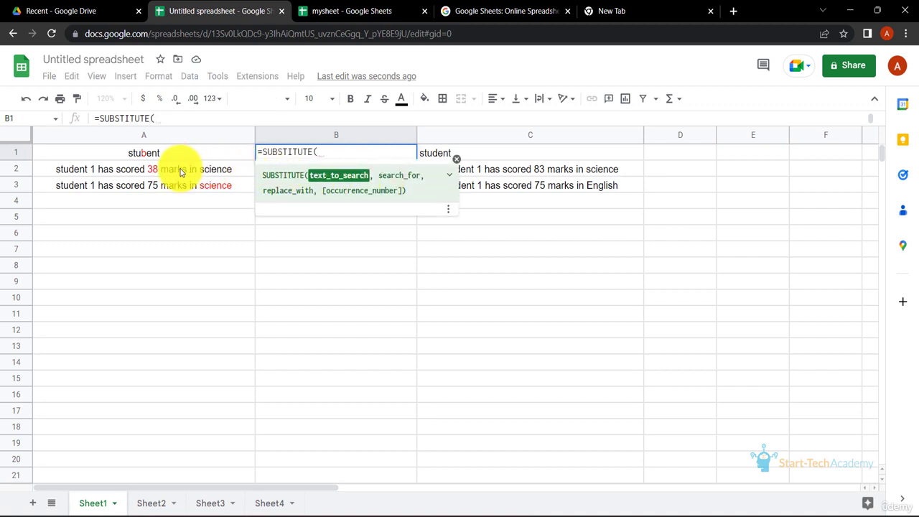
pyautogui.click(158, 158)
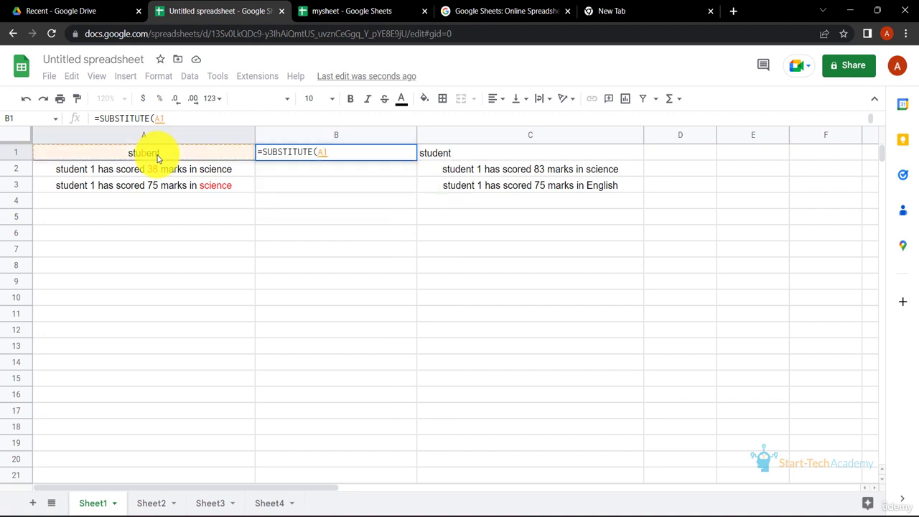
pyautogui.write(',')
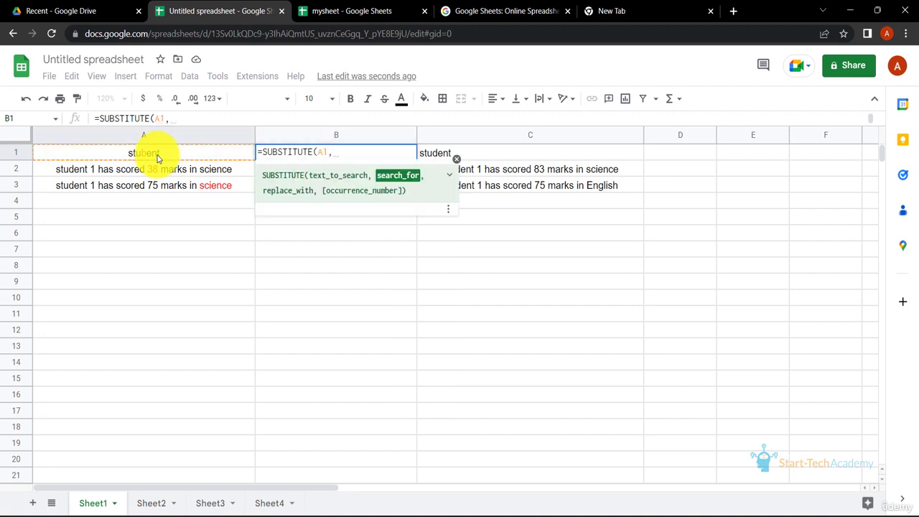
pyautogui.write('"b",')
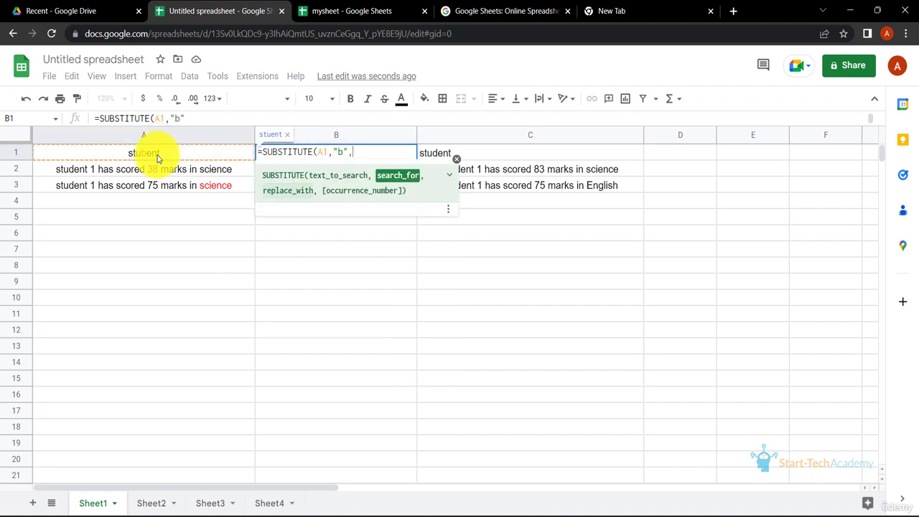
pyautogui.write('"')
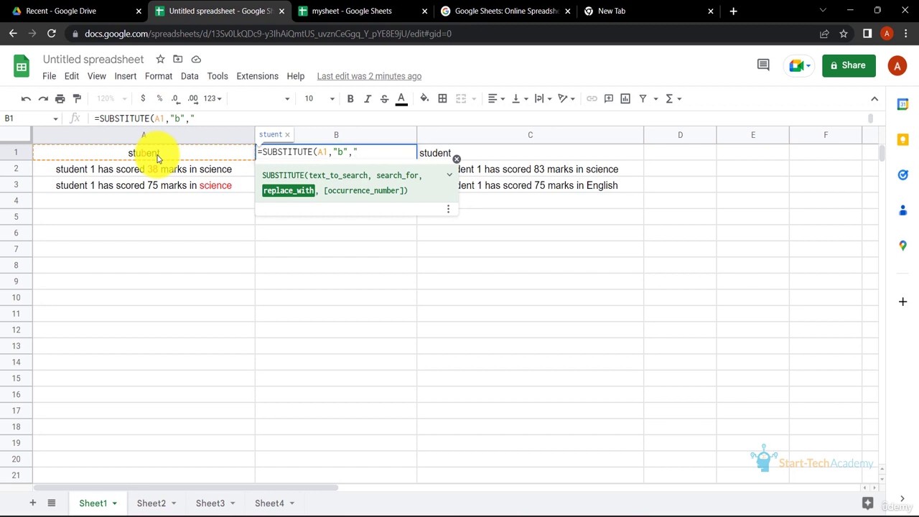
pyautogui.write('d")')
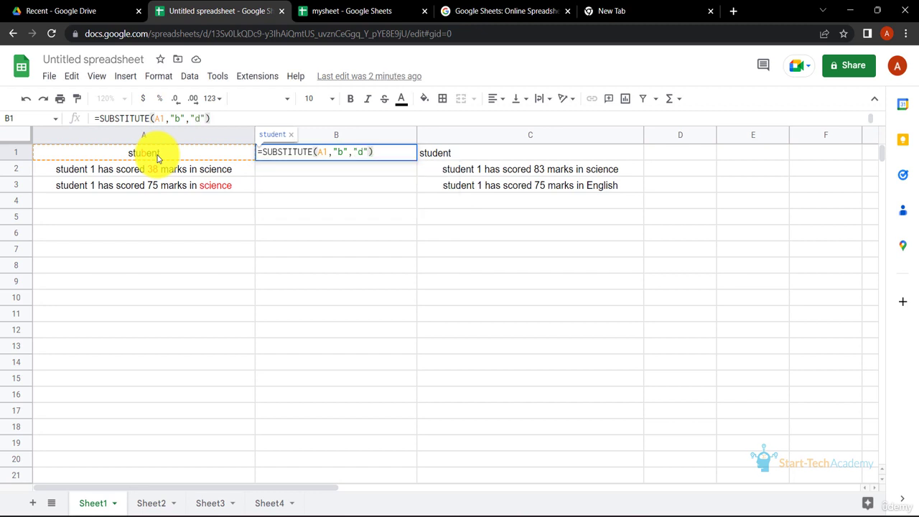
pyautogui.press('Return')
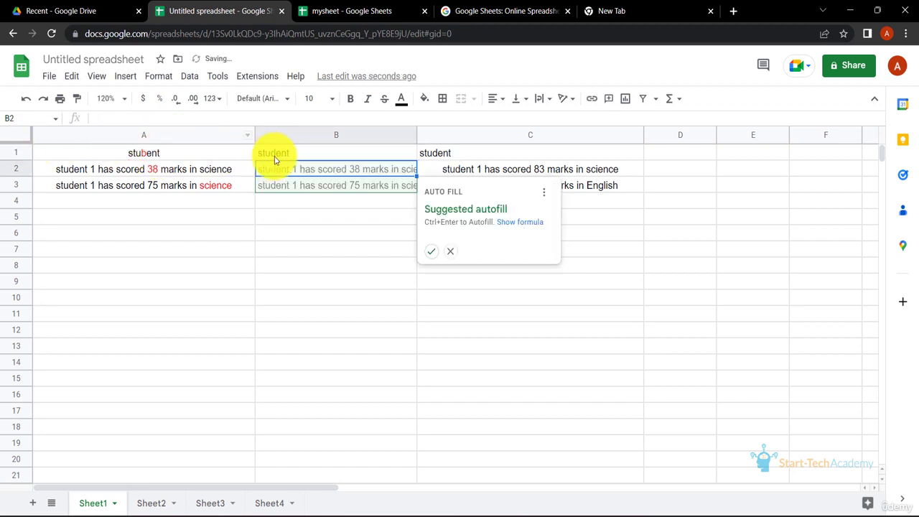
# - Enter =SUBSTITUTE(A2,"38","83") in cell B2 and fit column B's width to its content
pyautogui.click(333, 172)
pyautogui.write('=')
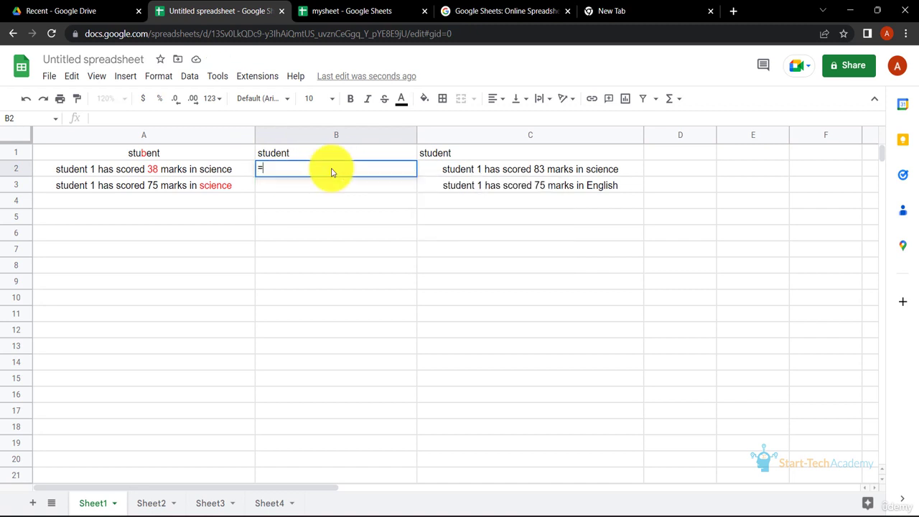
pyautogui.write('SUBSTITUTE(')
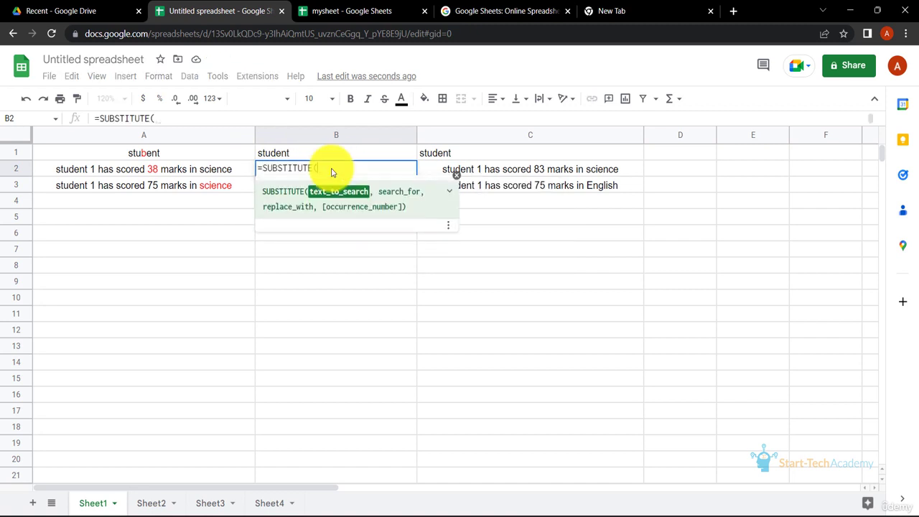
pyautogui.click(149, 172)
pyautogui.write(',"')
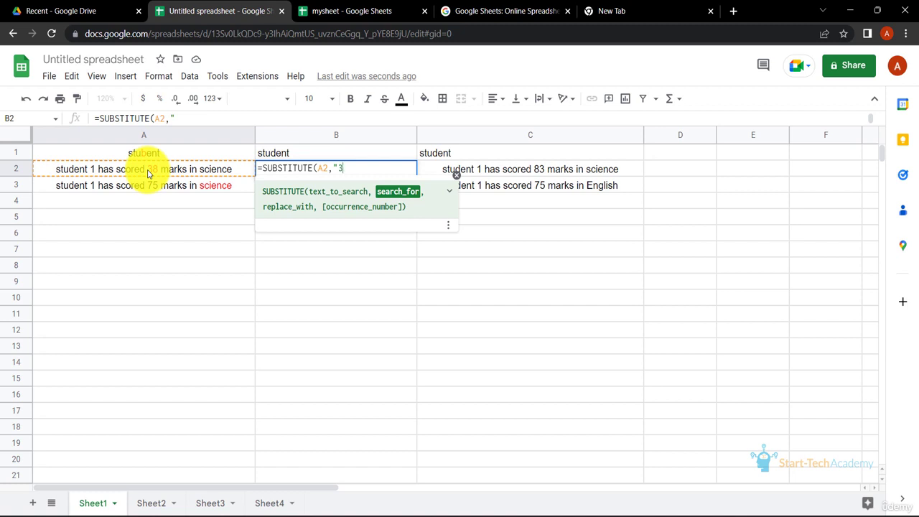
pyautogui.write('38","8')
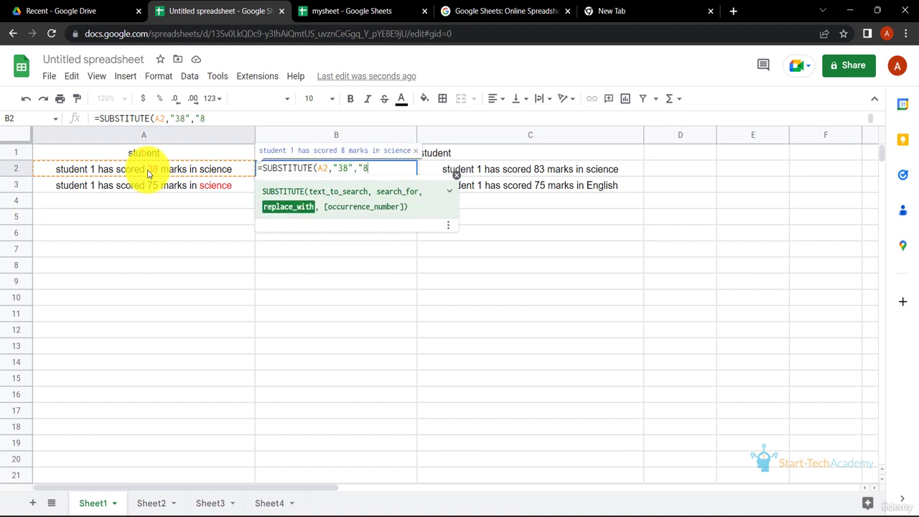
pyautogui.write('3")')
pyautogui.press('Return')
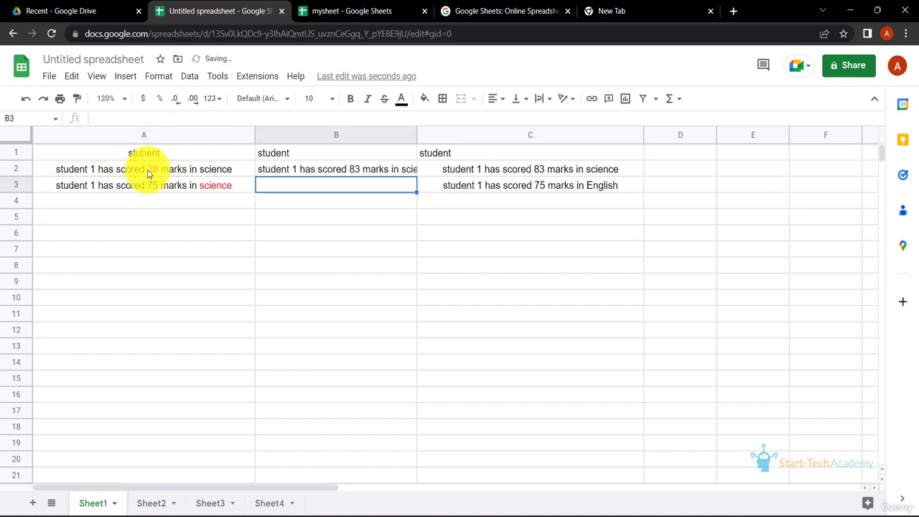
pyautogui.doubleClick(416, 134)
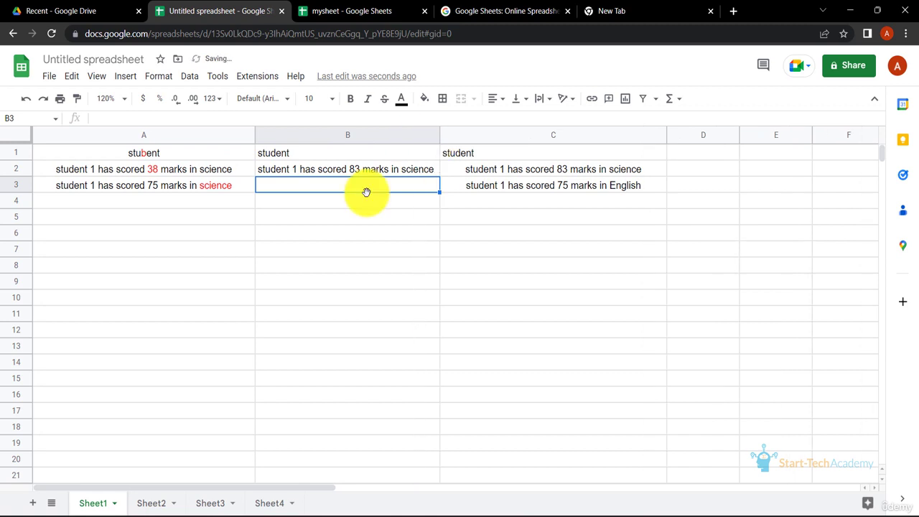
# - Enter a SUBSTITUTE formula in cell B3 that replaces "science" with "English" in the text of A3
pyautogui.click(224, 192)
pyautogui.click(293, 180)
pyautogui.write('=S')
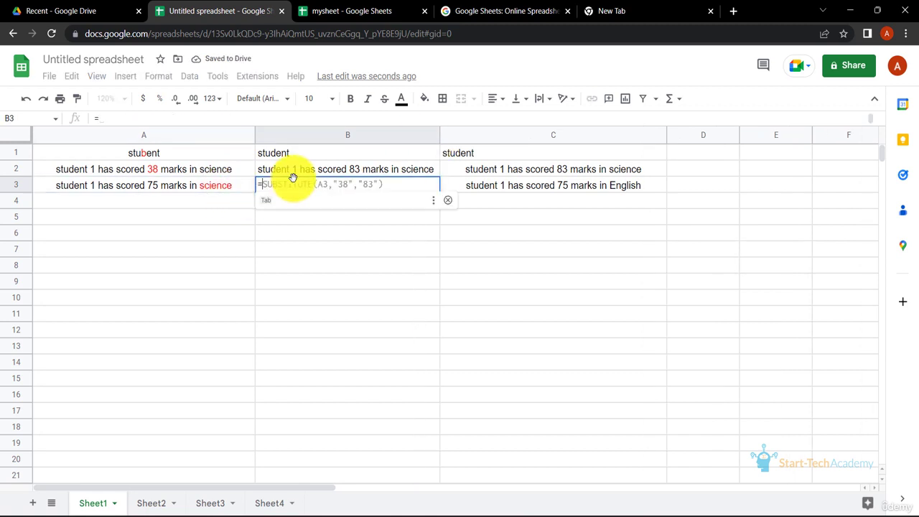
pyautogui.write('UBSTITUTE(')
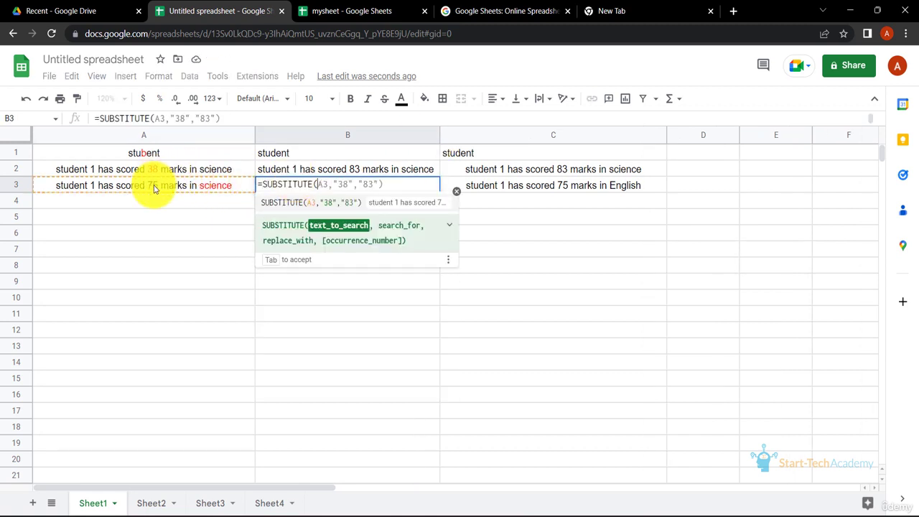
pyautogui.click(153, 188)
pyautogui.write(',"')
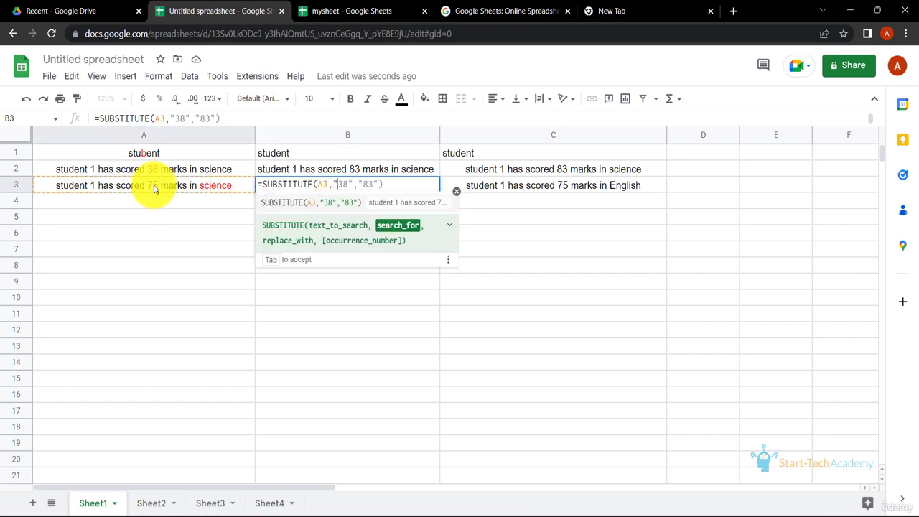
pyautogui.write('science"')
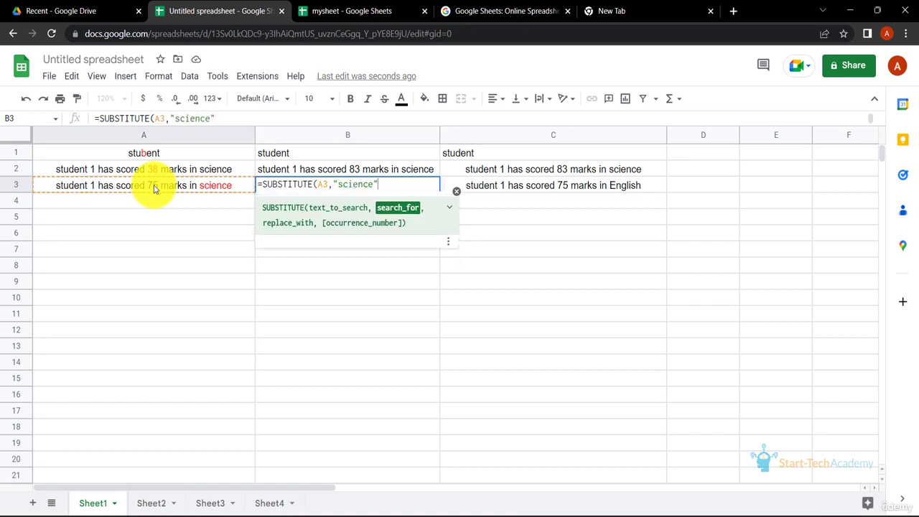
pyautogui.write(',"English")')
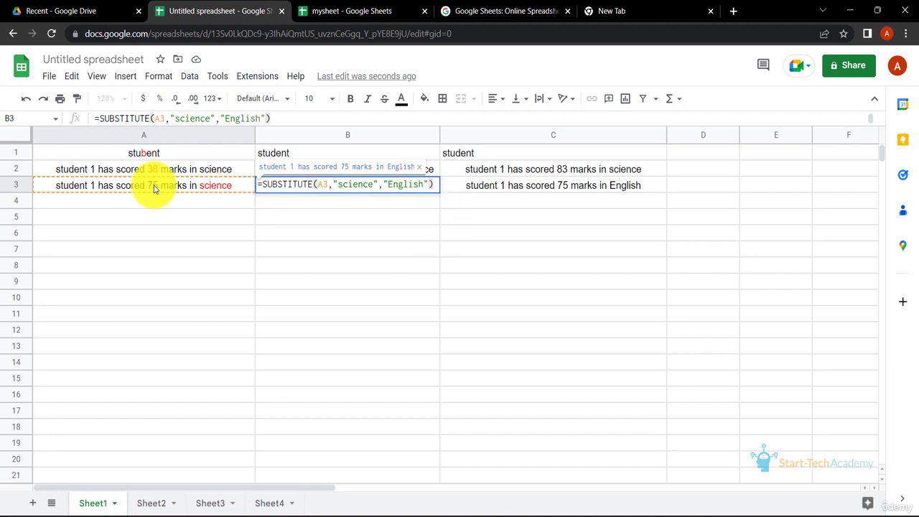
pyautogui.press('Return')
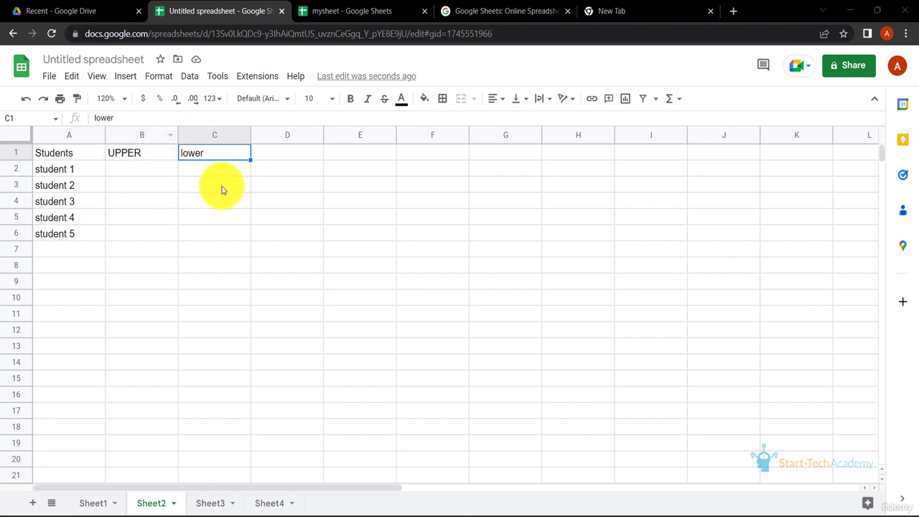
# - Convert A2 to uppercase in cell B2 with =UPPER(A2) and accept the suggested autofill down to B6
pyautogui.click(152, 176)
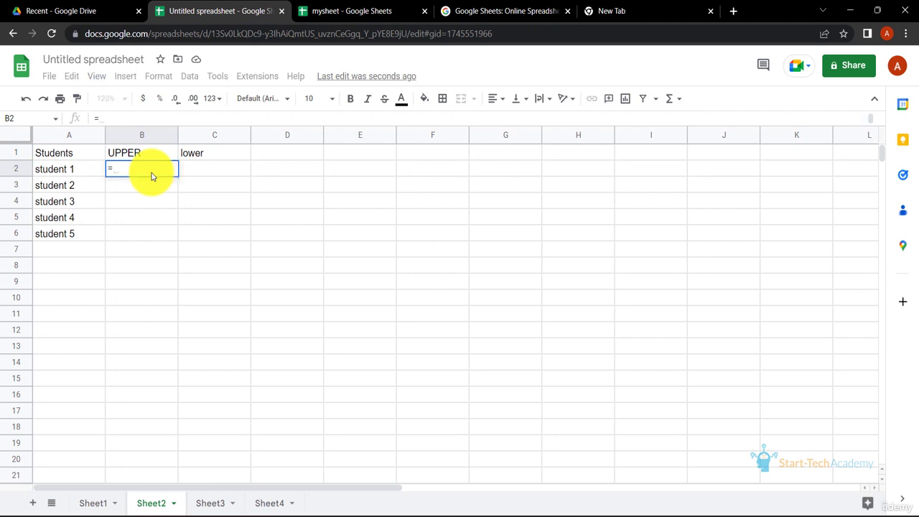
pyautogui.write('=UPP')
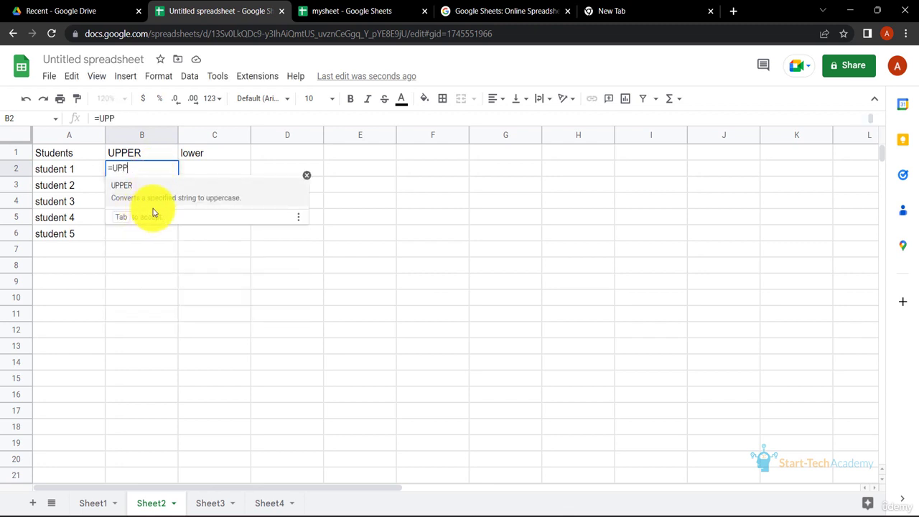
pyautogui.click(223, 204)
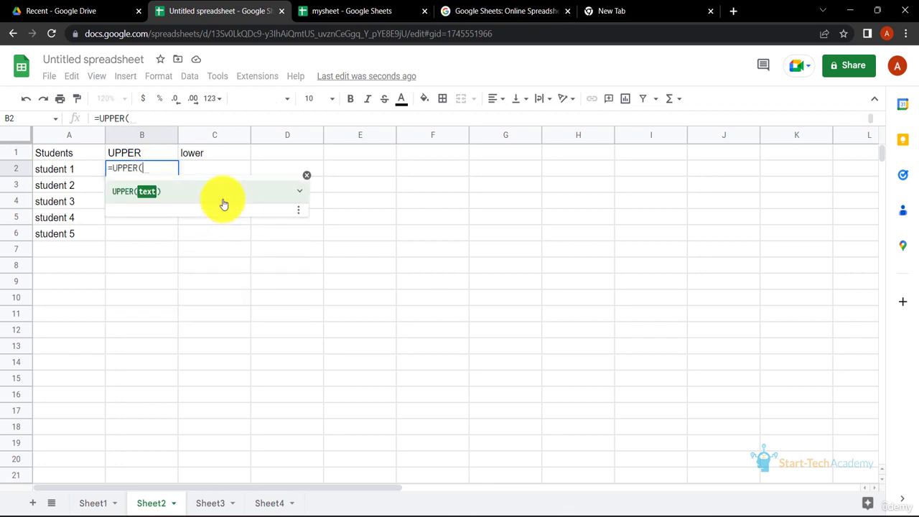
pyautogui.click(69, 176)
pyautogui.write(')')
pyautogui.press('Return')
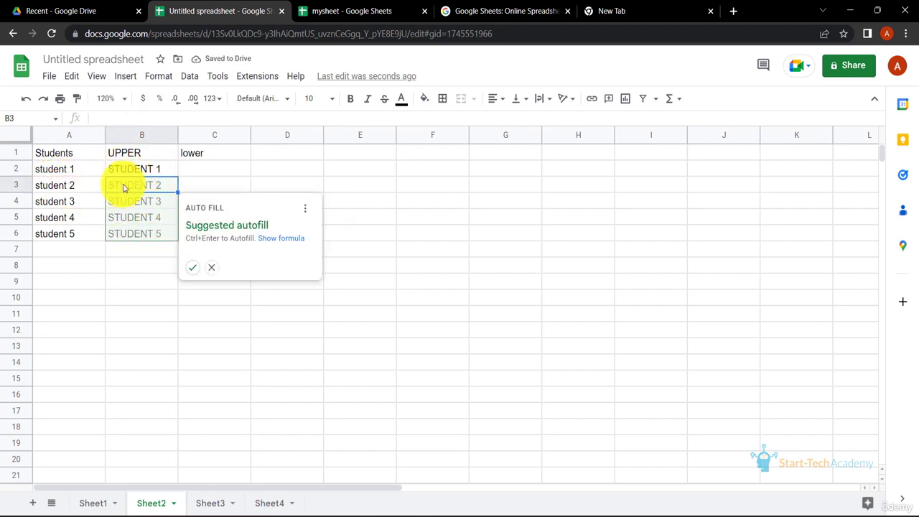
pyautogui.click(192, 267)
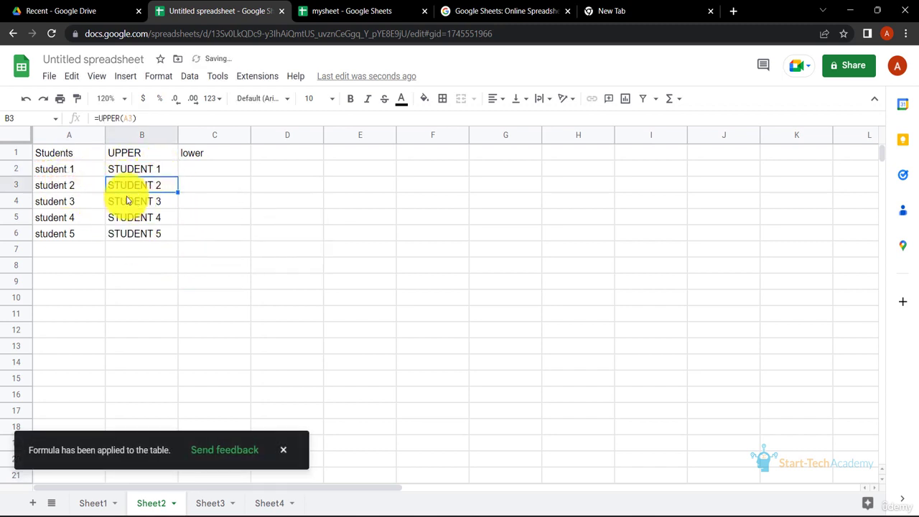
# - Convert A2 to lowercase in cell C2 with =LOWER(A2) and fill the formula down to C6
pyautogui.click(187, 172)
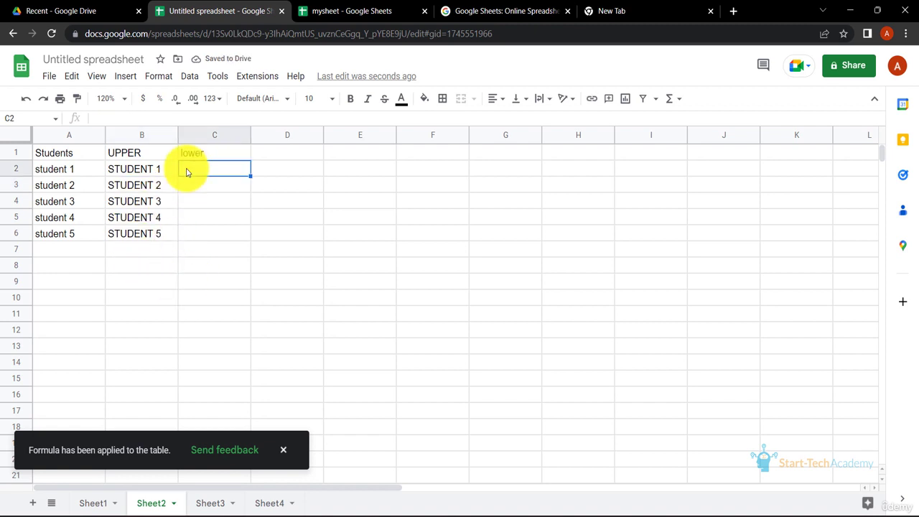
pyautogui.write('=lower')
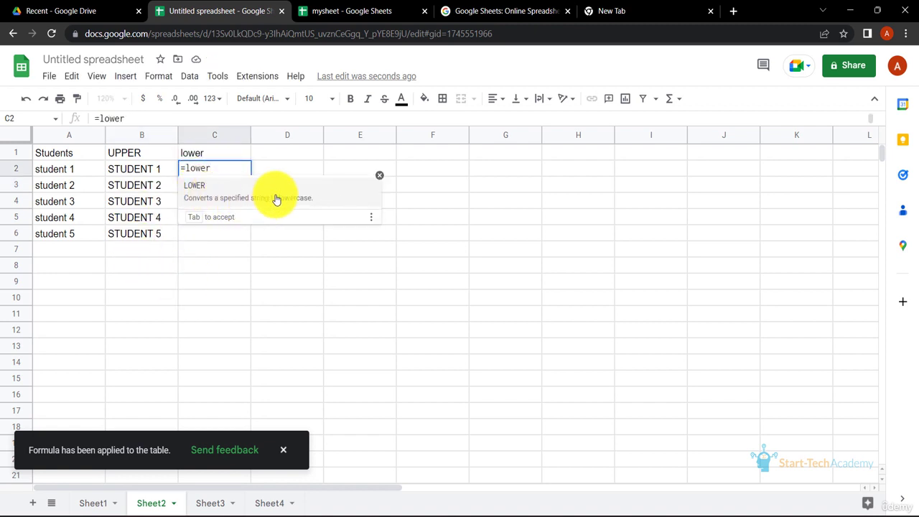
pyautogui.write('(A2')
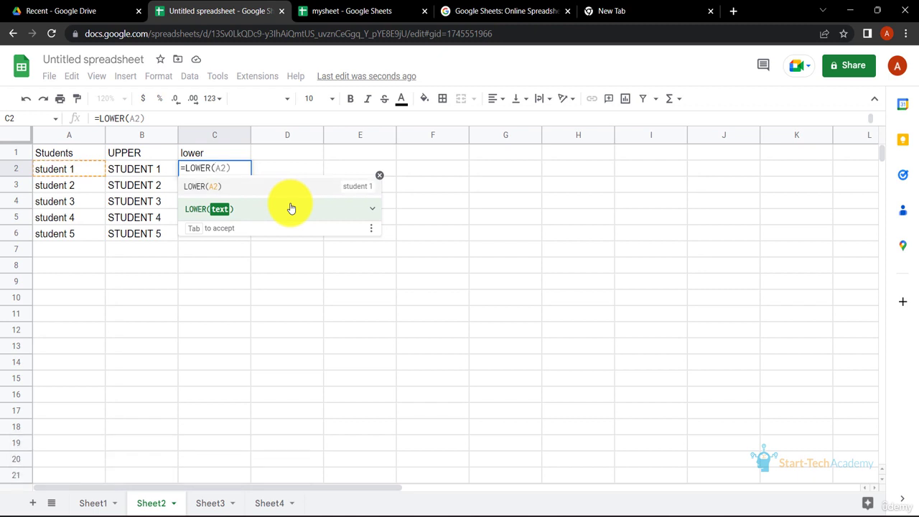
pyautogui.click(195, 185)
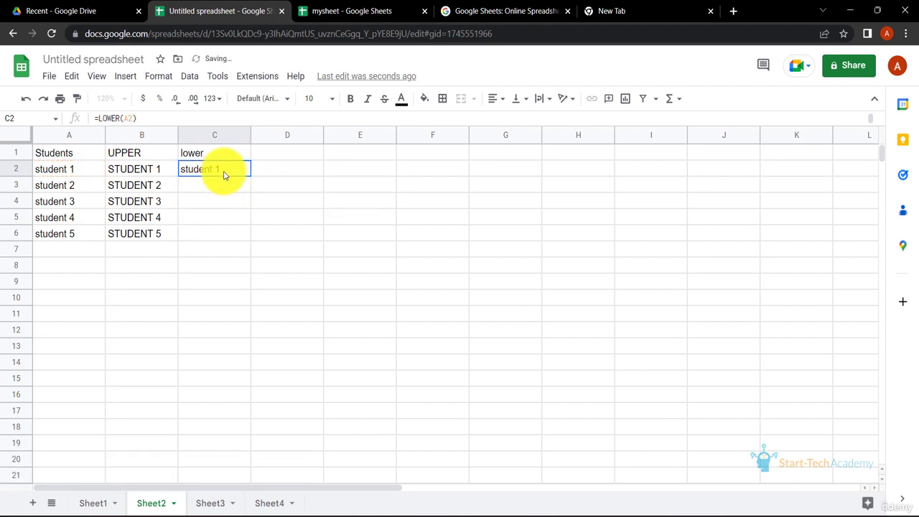
pyautogui.doubleClick(224, 175)
pyautogui.press('Escape')
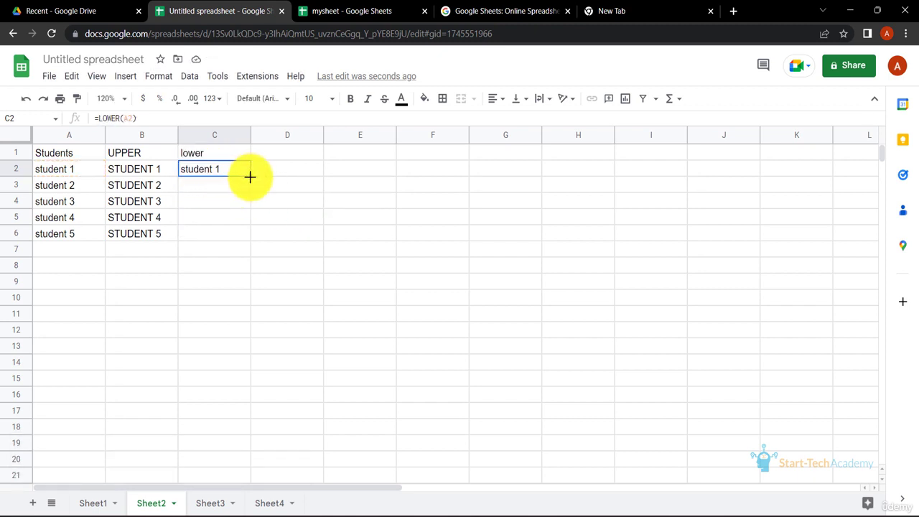
pyautogui.doubleClick(250, 176)
pyautogui.click(255, 300)
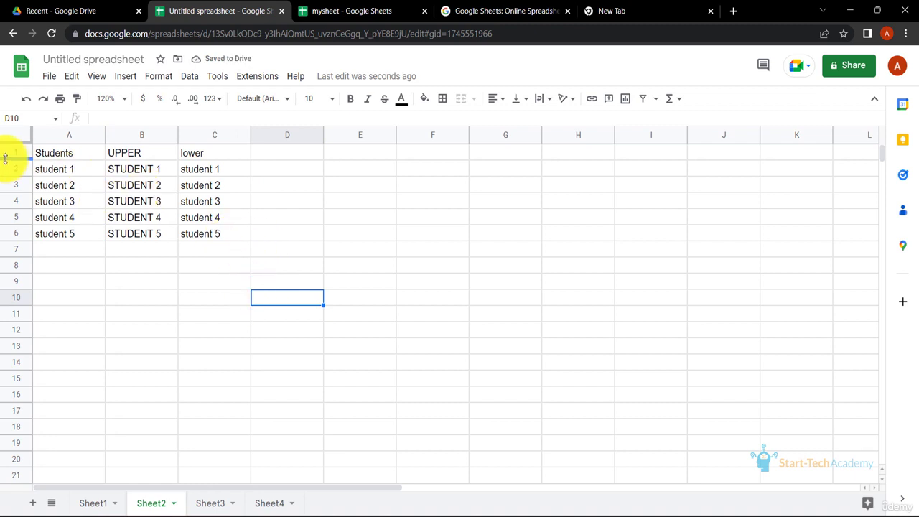
# - Capitalize the first letter in cell A2 so it reads "Student 1", and check the lowercase formula cell C2
pyautogui.click(44, 169)
pyautogui.click(99, 118)
pyautogui.press('BackSpace')
pyautogui.write('S')
pyautogui.press('Return')
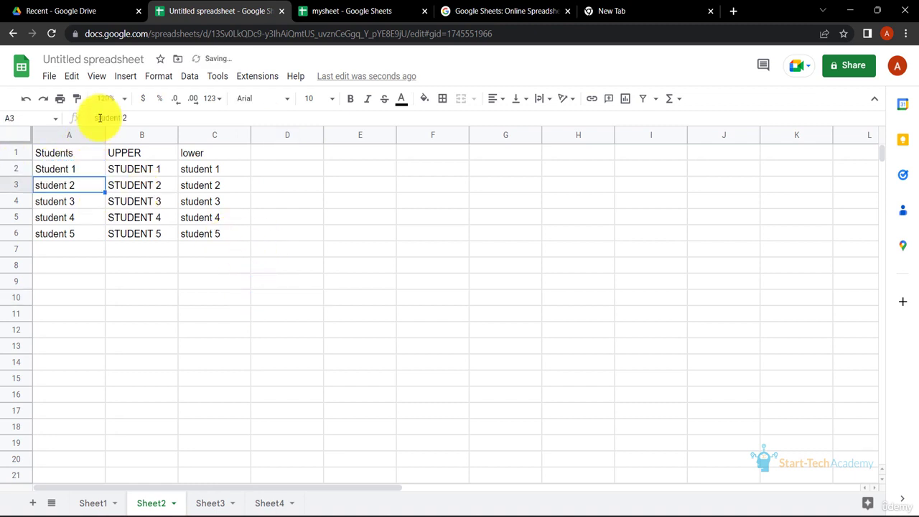
pyautogui.click(215, 166)
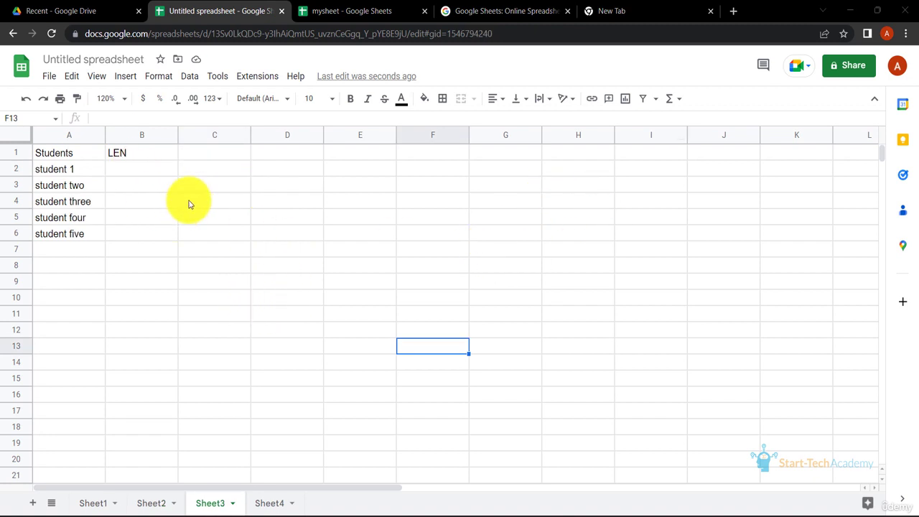
# - Count the characters of A2 in cell B2 with =LEN(A2) and fill the formula down to B6
pyautogui.click(123, 171)
pyautogui.write('=LEN')
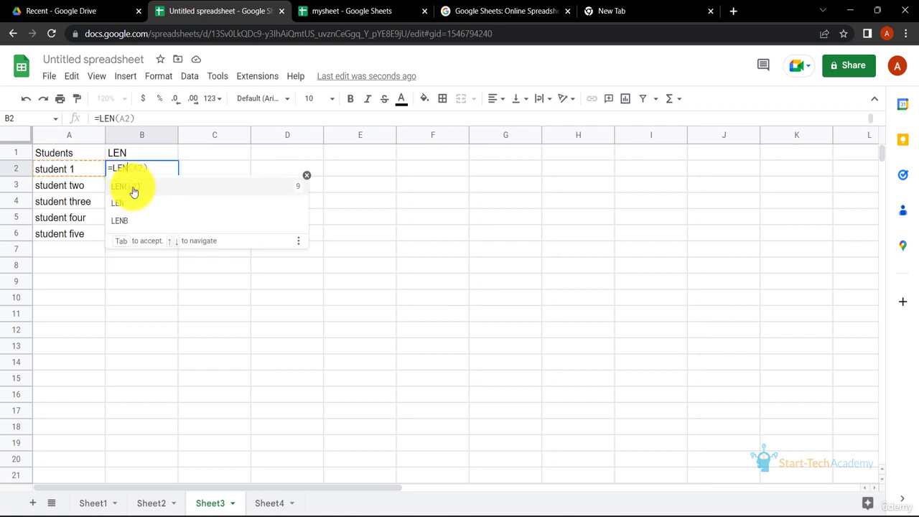
pyautogui.click(146, 188)
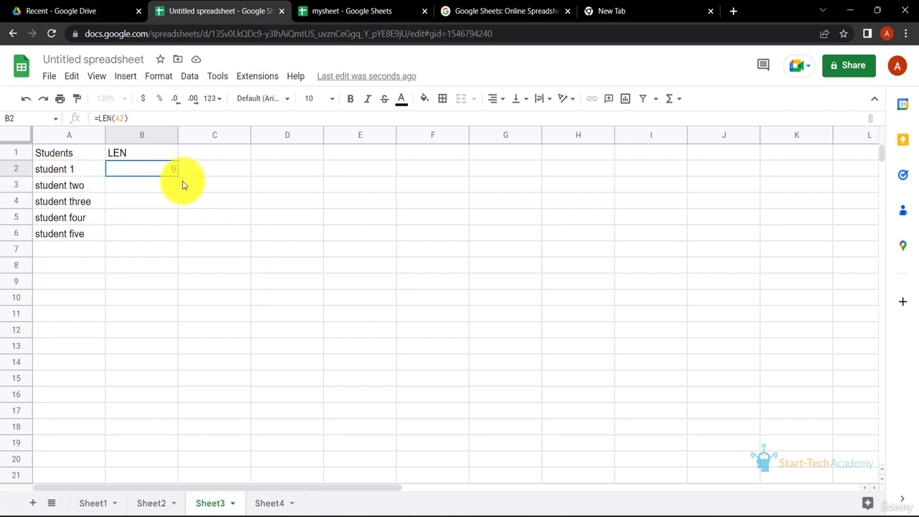
pyautogui.moveTo(177, 177); pyautogui.dragTo(178, 181)
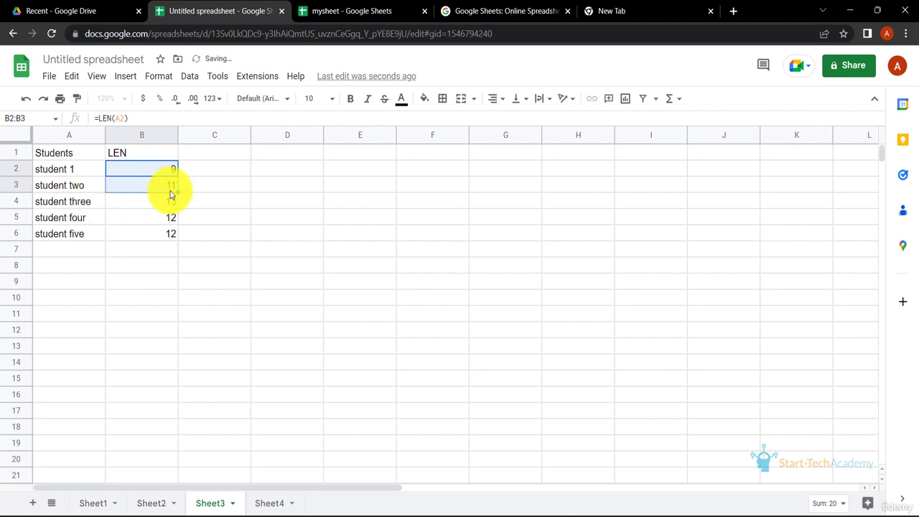
pyautogui.click(227, 219)
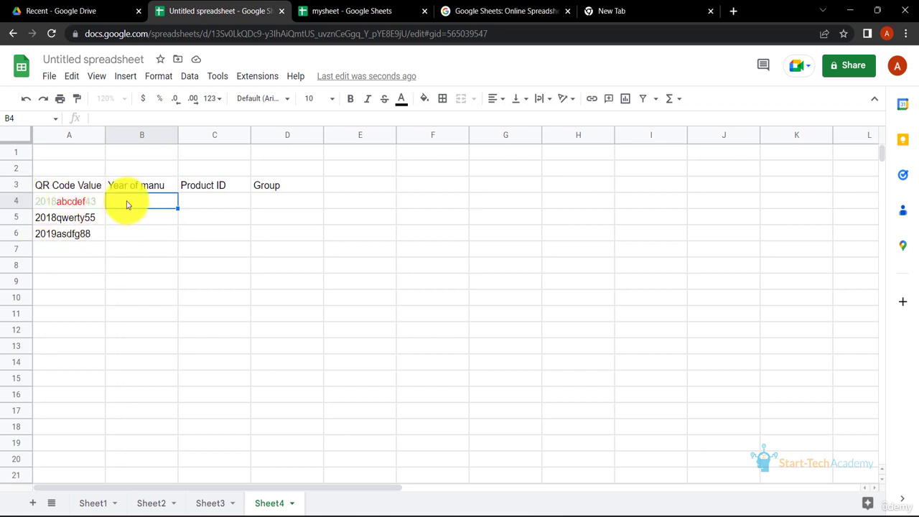
# - Extract the year of manufacture in cell B4 of Sheet4 with =LEFT(A4,4) and accept the suggested autofill down to B6
pyautogui.write('=LEFT(')
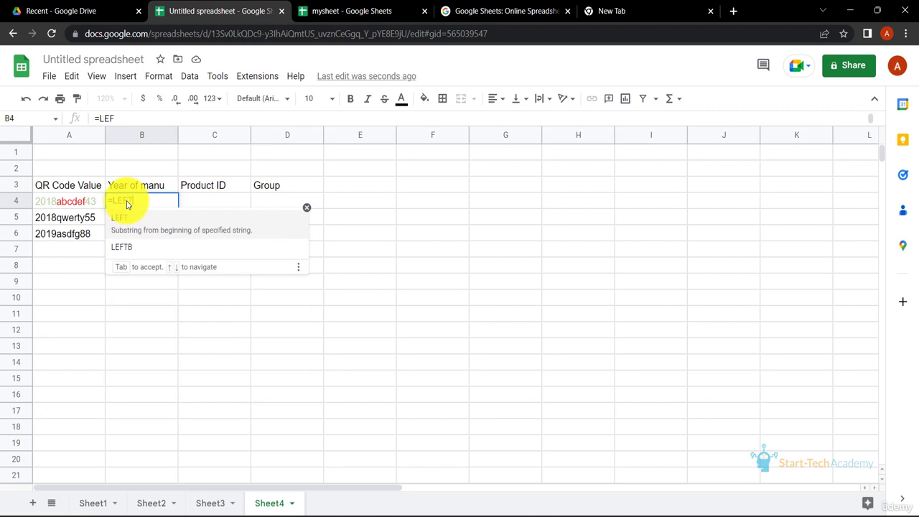
pyautogui.click(63, 204)
pyautogui.write(',')
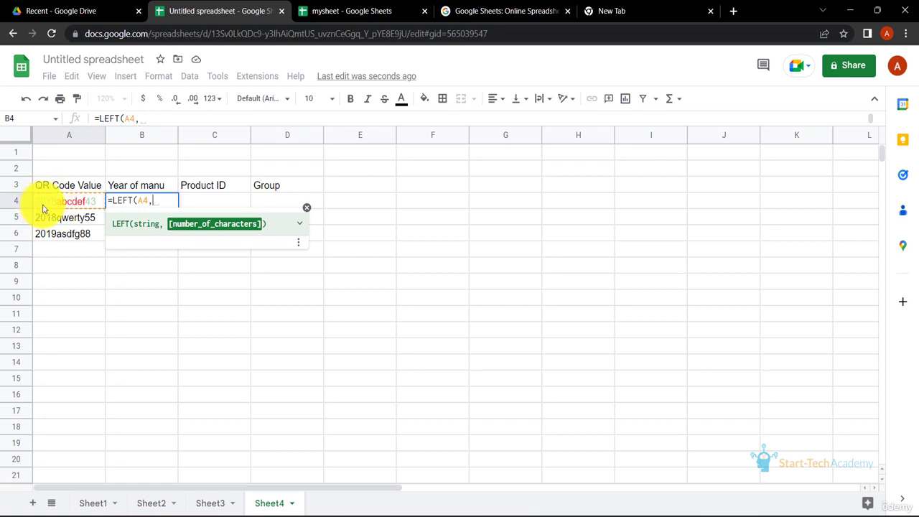
pyautogui.write('4)')
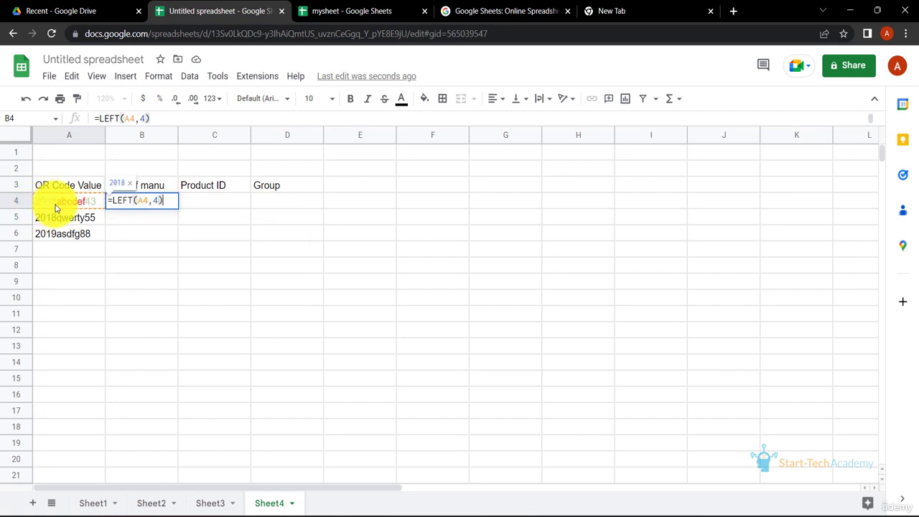
pyautogui.press('Return')
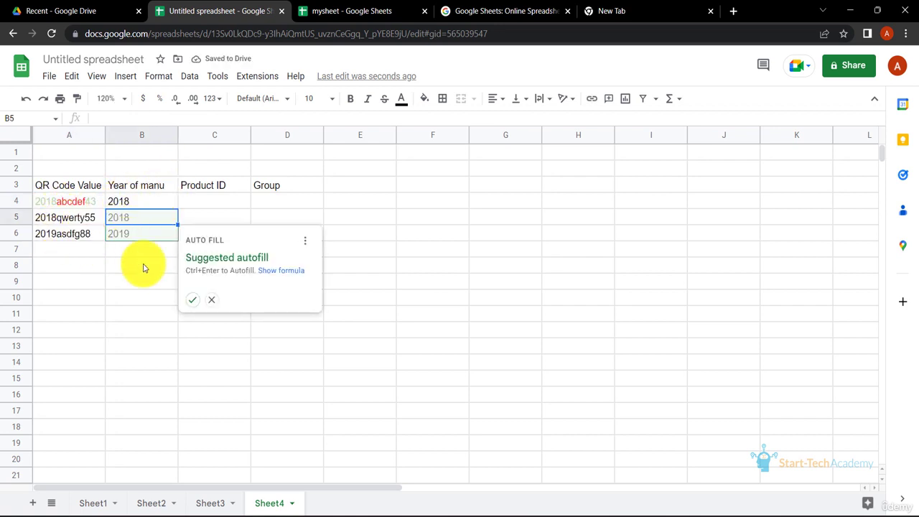
pyautogui.click(194, 303)
# - Extract the group code in cell D4 with =RIGHT(A4,2) and accept the suggested autofill down to D6
pyautogui.click(280, 204)
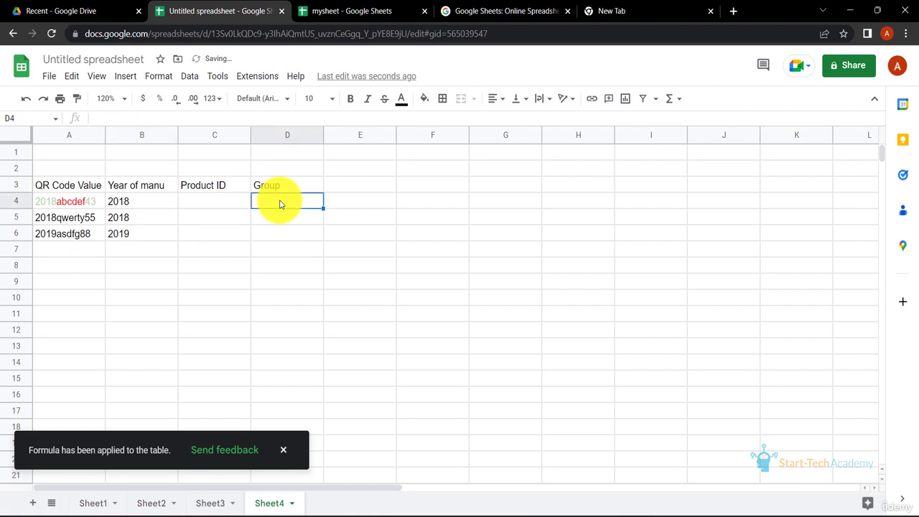
pyautogui.write('=RIGHT(')
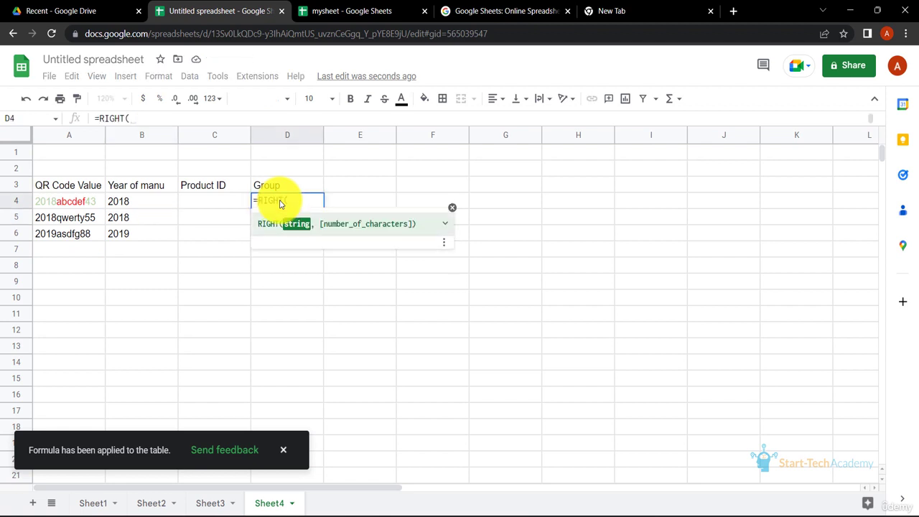
pyautogui.click(78, 202)
pyautogui.write(',')
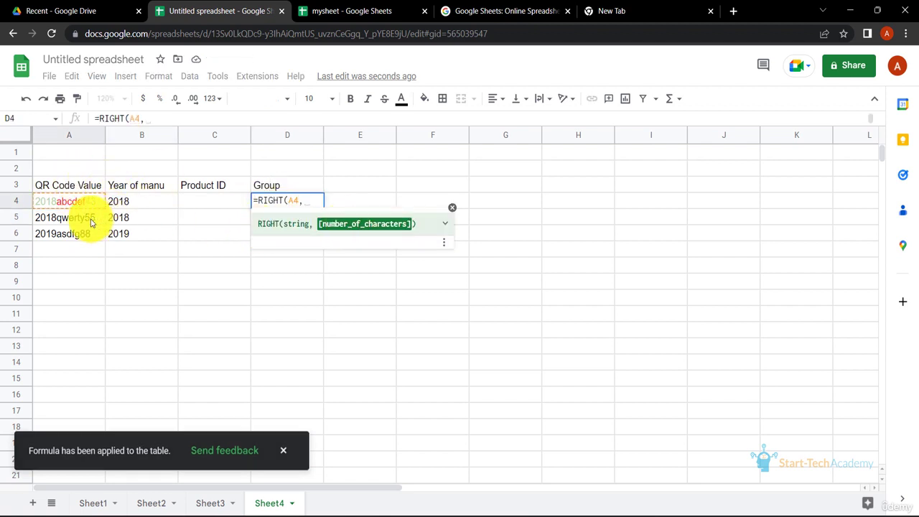
pyautogui.write('2')
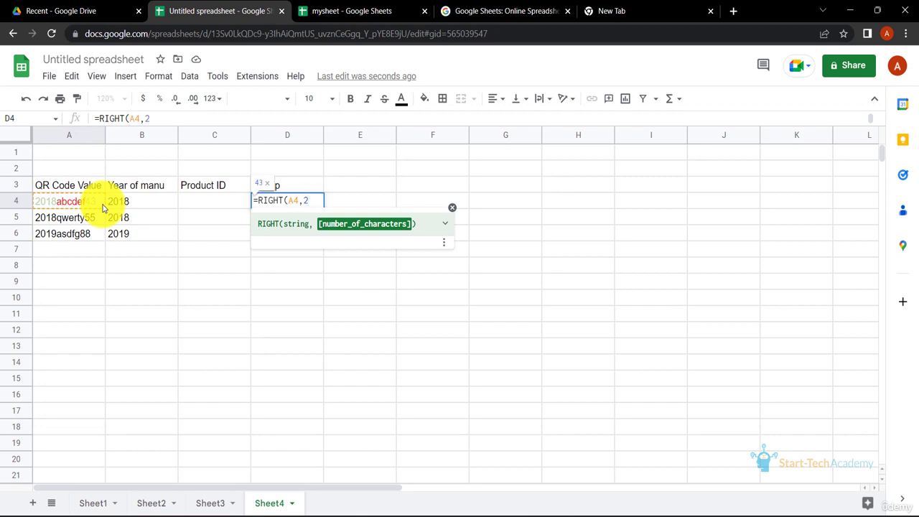
pyautogui.write(')')
pyautogui.press('Return')
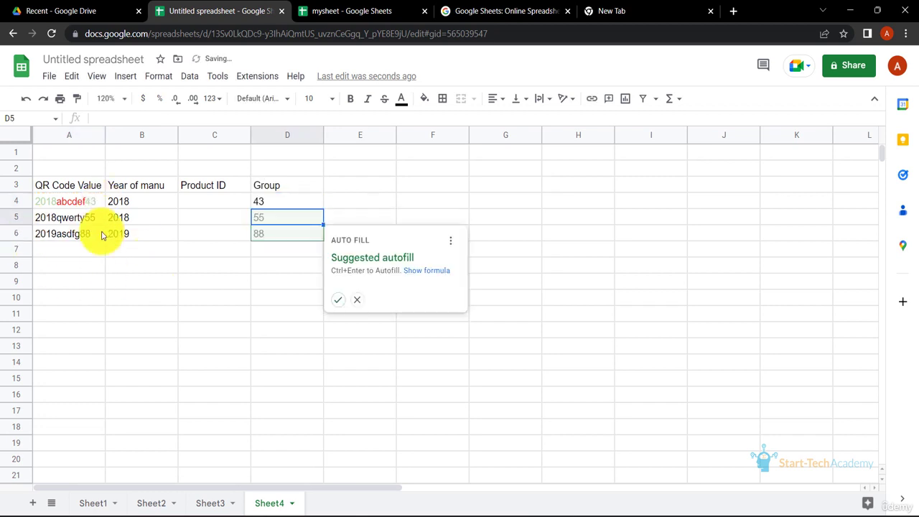
pyautogui.click(338, 302)
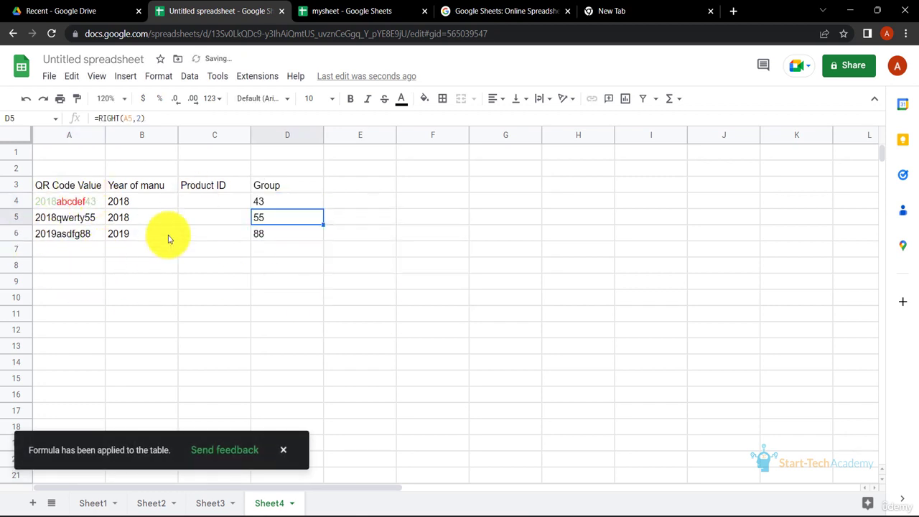
# - Extract the product ID in cell C4 with =MID(A4,5,6) and fill the formula down to C6
pyautogui.click(210, 206)
pyautogui.write('=')
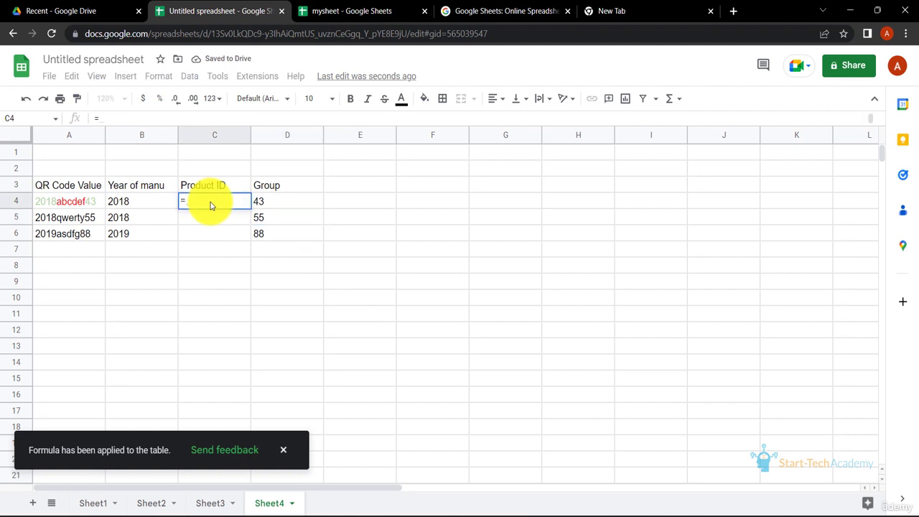
pyautogui.write('M')
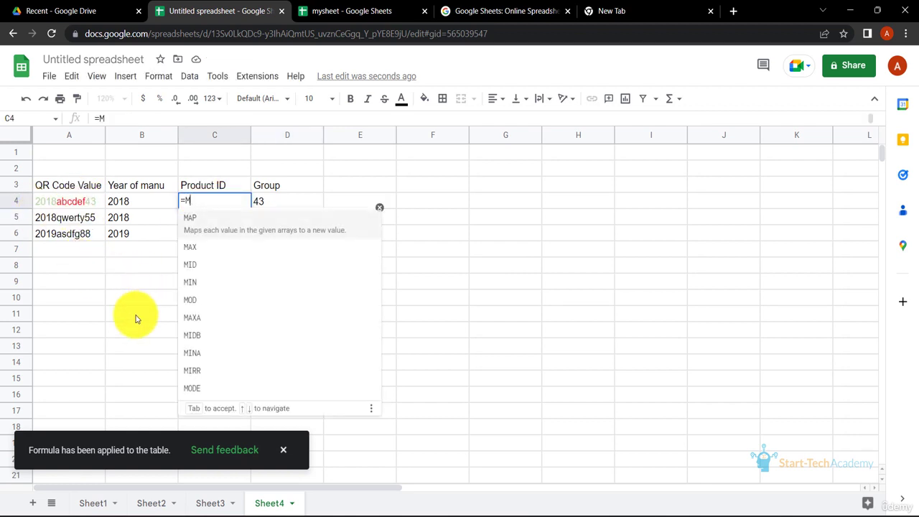
pyautogui.write('ID(')
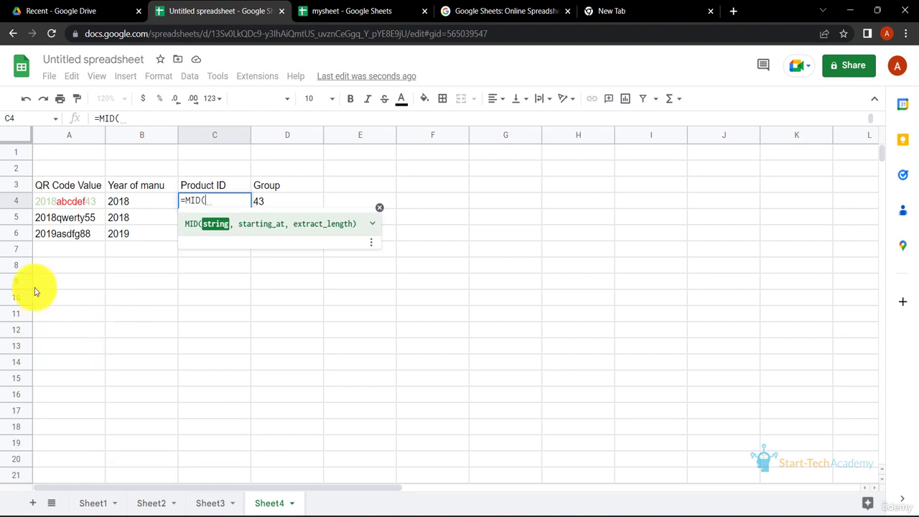
pyautogui.click(74, 204)
pyautogui.write(',')
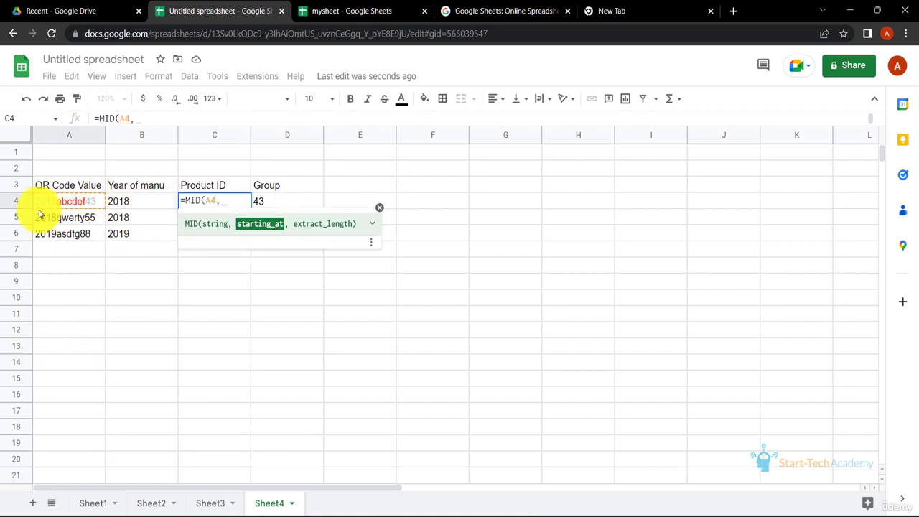
pyautogui.write('5,')
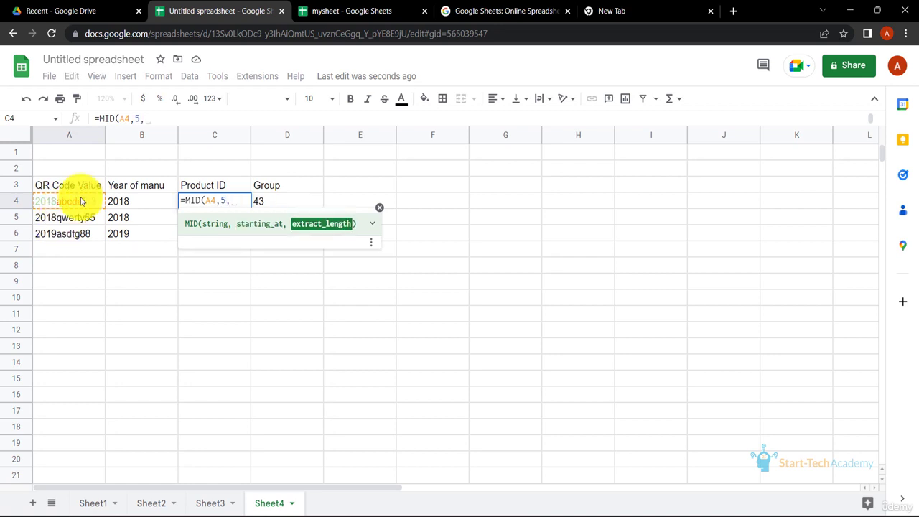
pyautogui.write('6)')
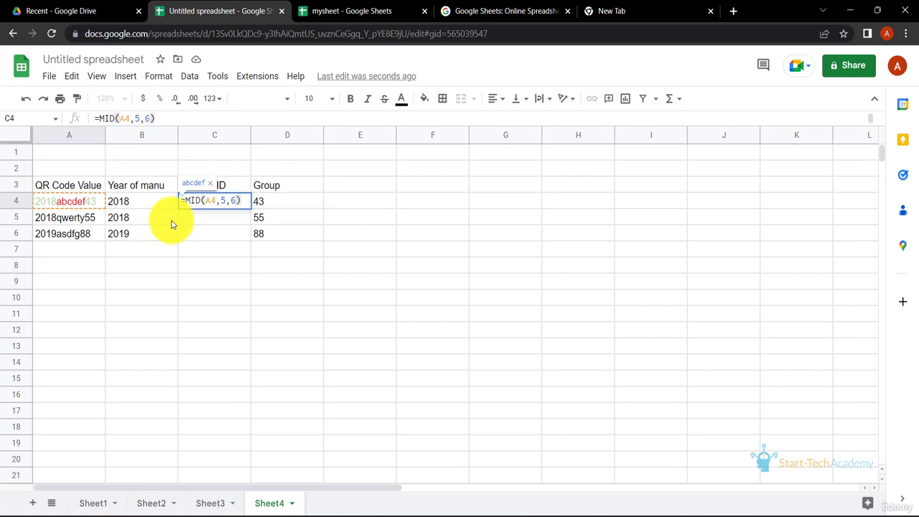
pyautogui.press('Return')
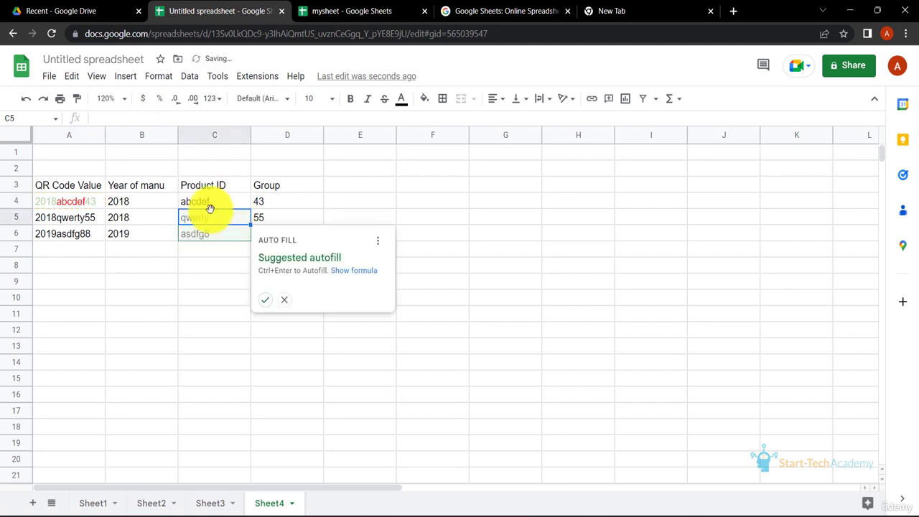
pyautogui.hotkey('ctrl', 'd')
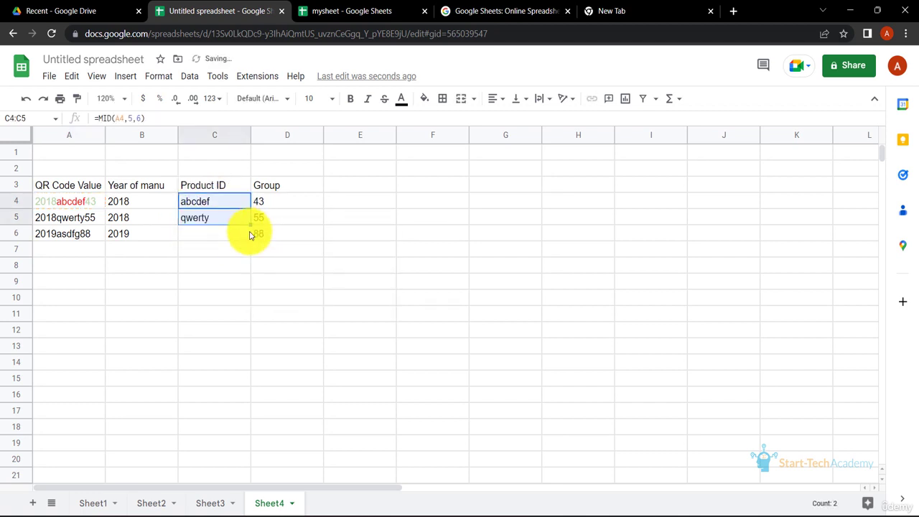
pyautogui.moveTo(251, 230); pyautogui.dragTo(251, 236)
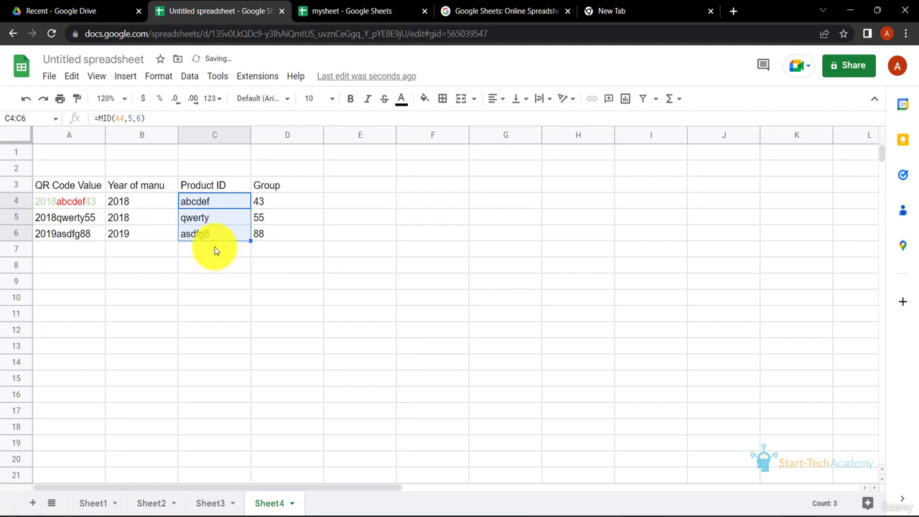
pyautogui.click(229, 283)
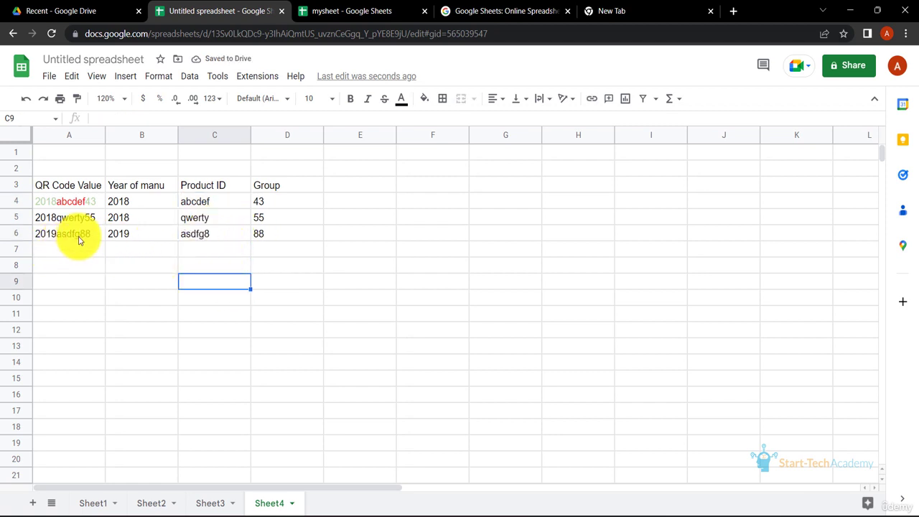
# - Change the extract length of the MID formula in cell C6 to 5 characters
pyautogui.click(216, 235)
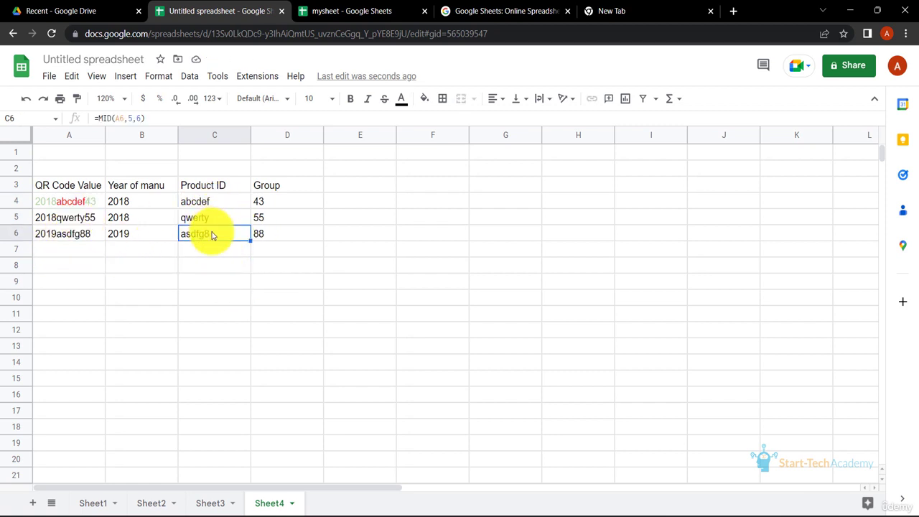
pyautogui.click(141, 117)
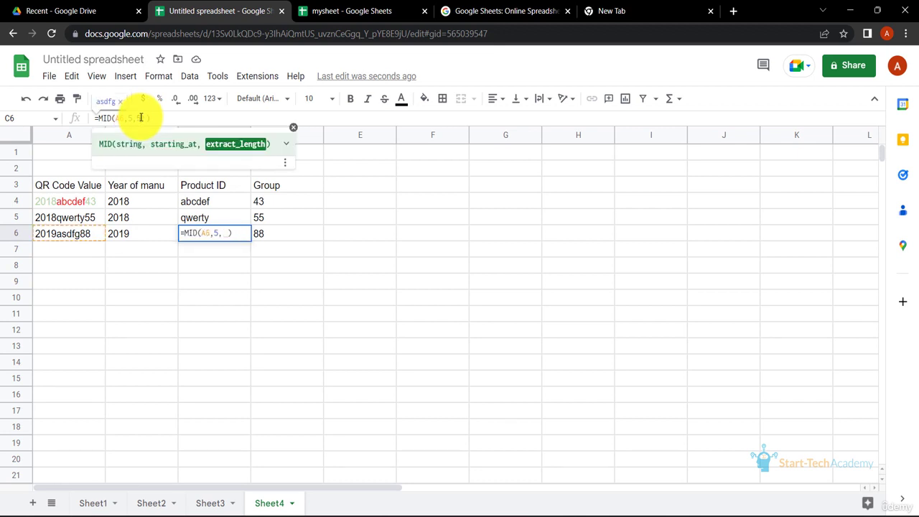
pyautogui.write('5')
pyautogui.press('Return')
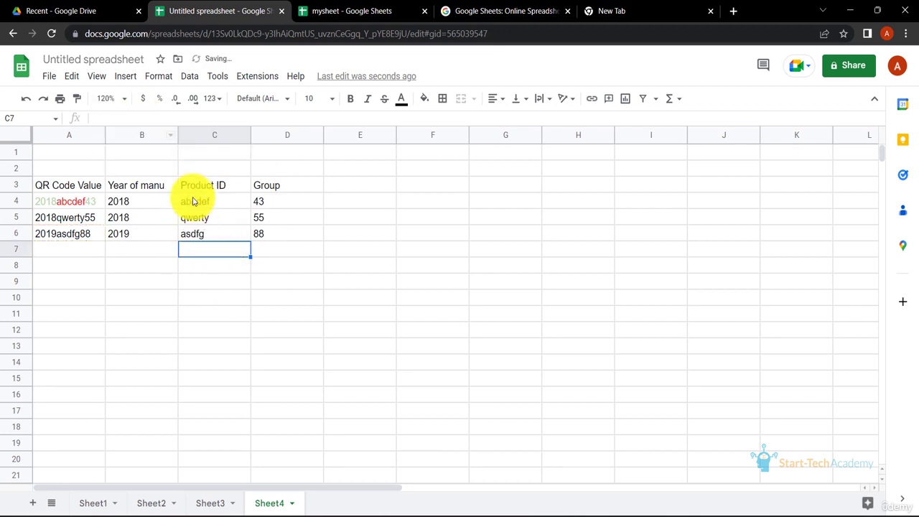